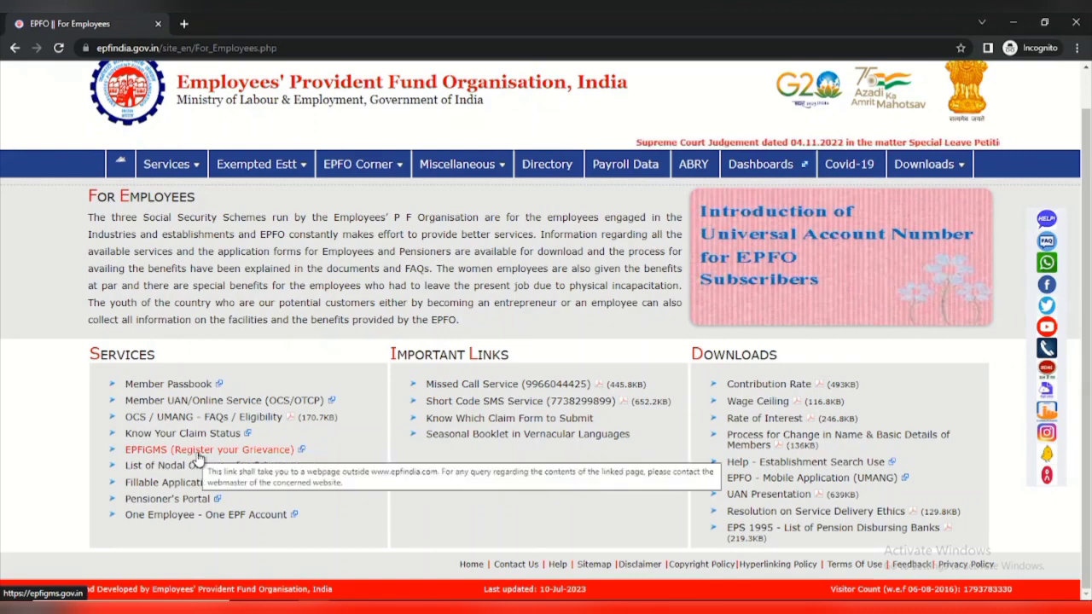
Open the EPFiGMS (Register your Grievance) portal from the EPFO Services section
left_click(195, 453)
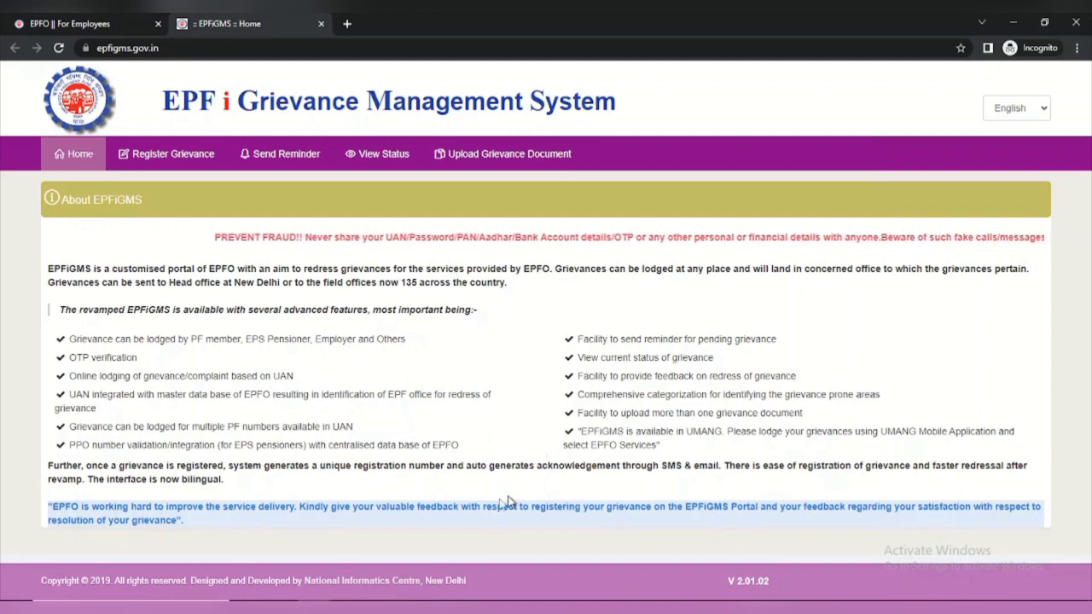
Start a new grievance registration from the Register Grievance menu
left_click(188, 159)
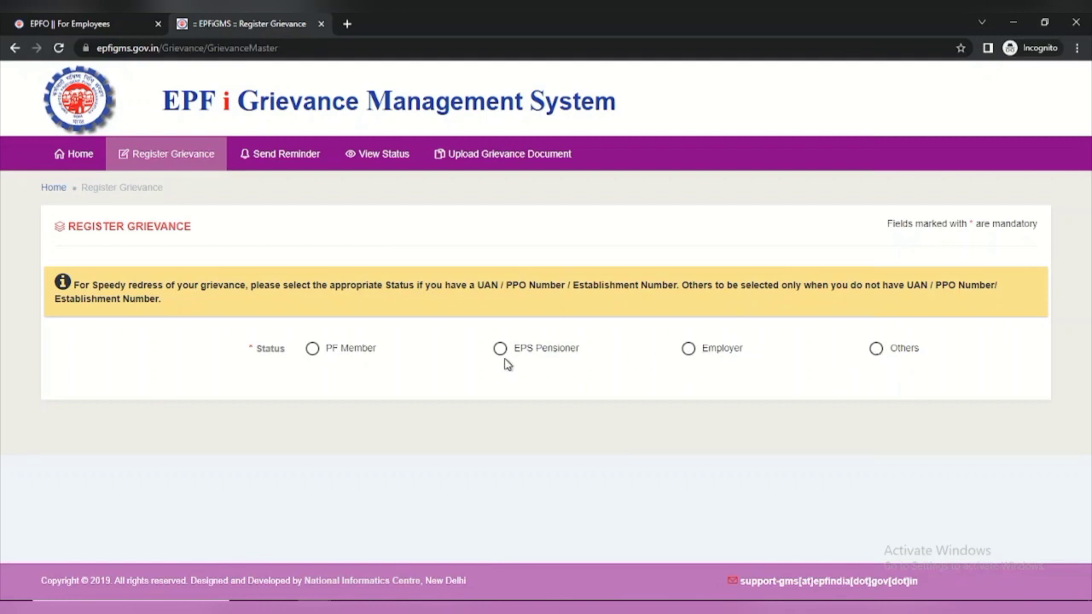
Choose PF Member as the complainant status and answer No to having a claim-ID
left_click(313, 349)
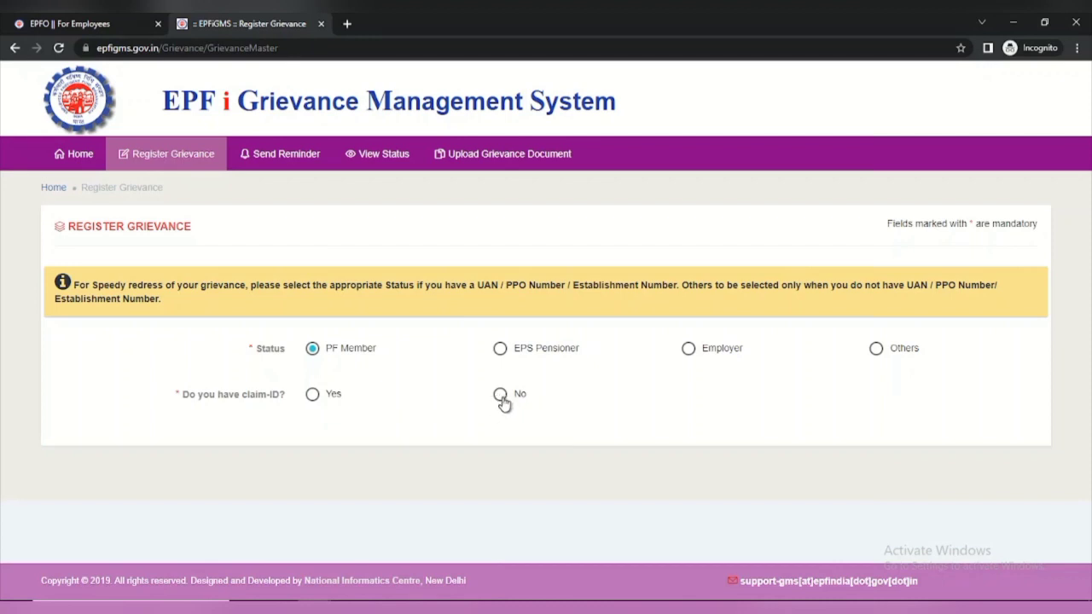
left_click(501, 397)
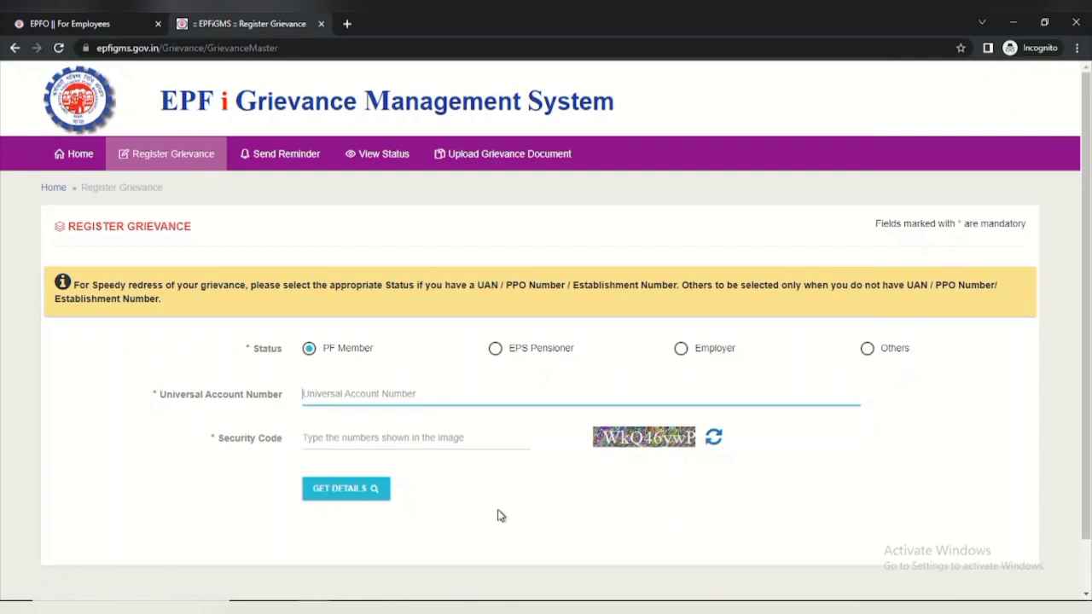
Enter the member's UAN and the captcha security code, then fetch the UAN details
type("1")
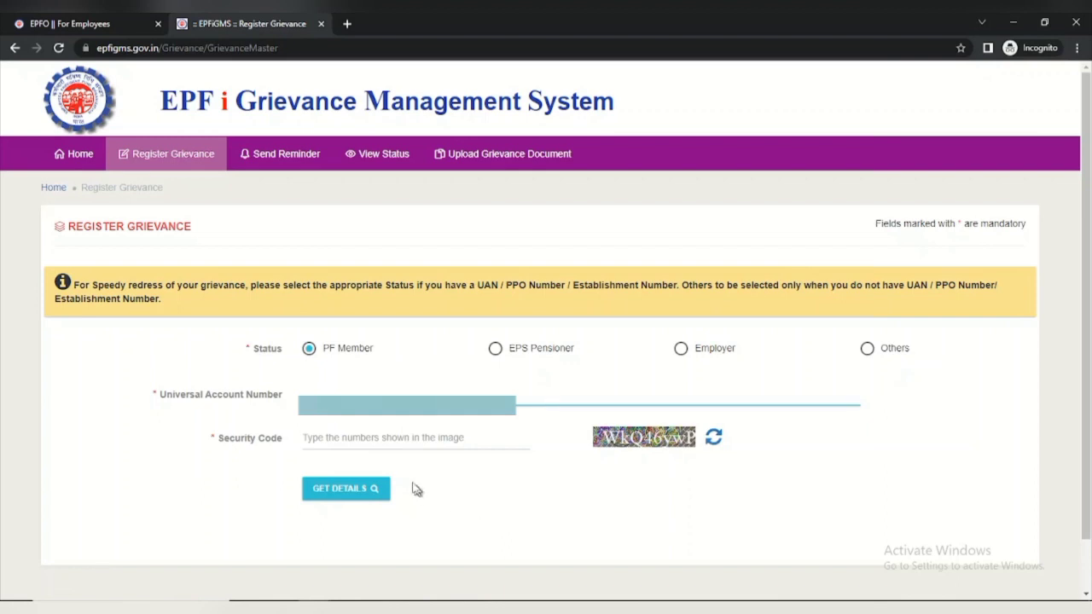
left_click(417, 440)
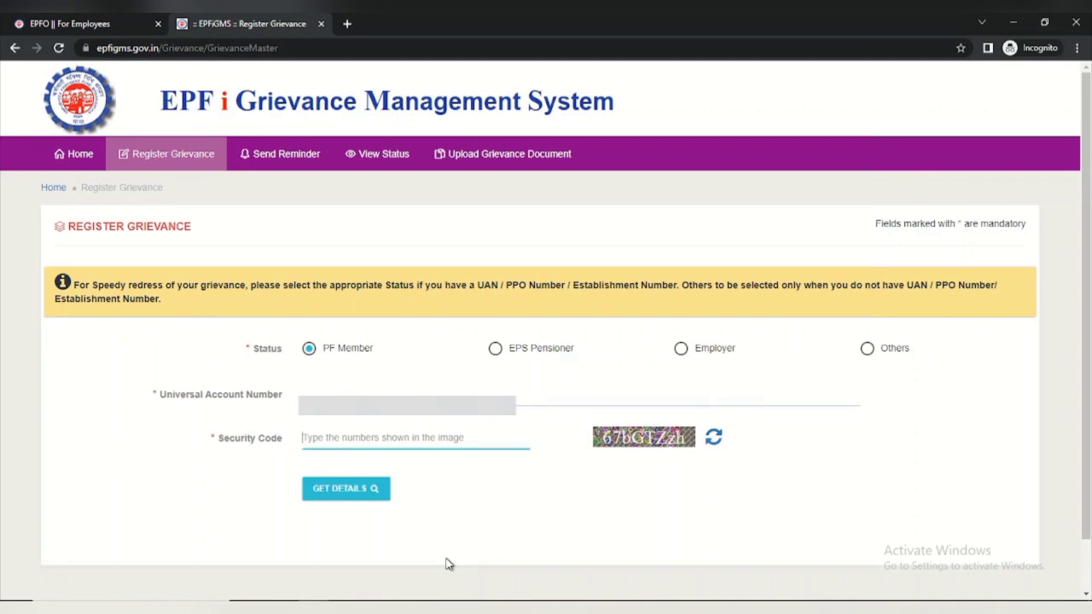
type("67b")
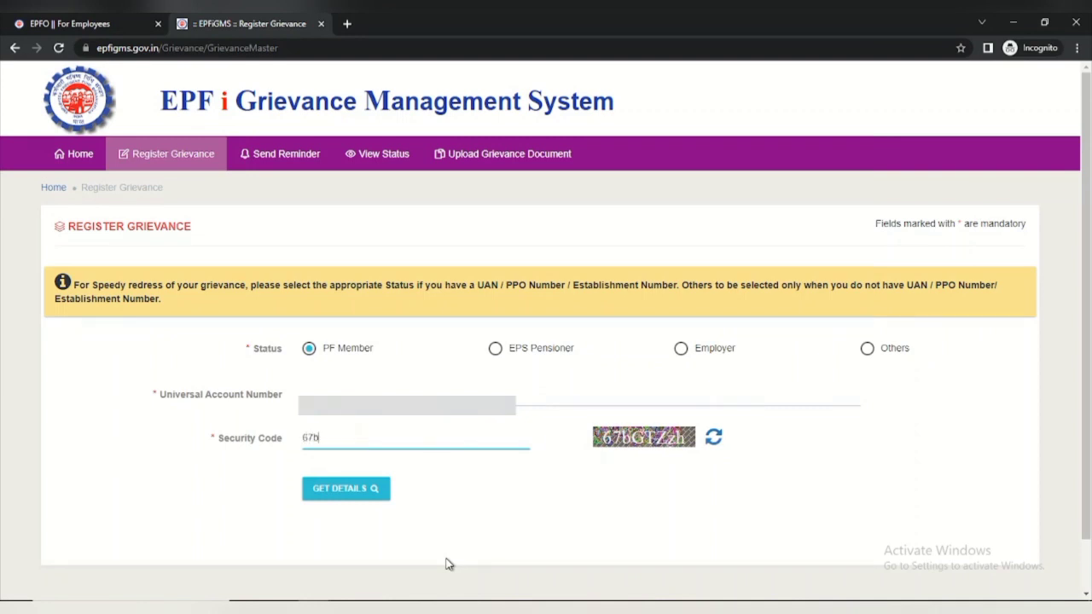
type("GTZzh")
left_click(343, 488)
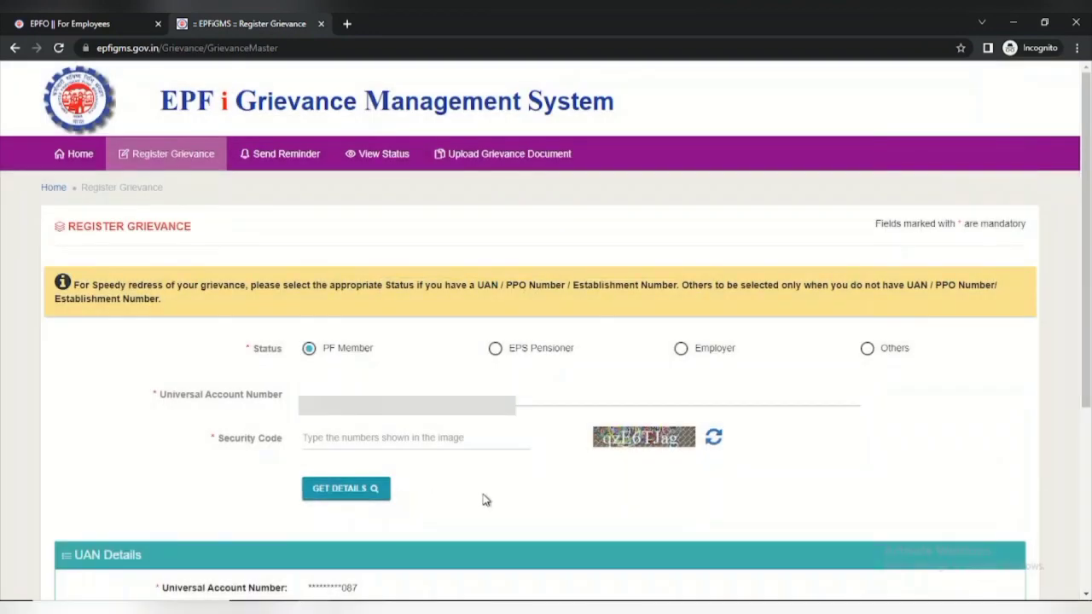
Request a one-time password, enter the received OTP and submit it for verification
scroll(483, 500, "down", 4)
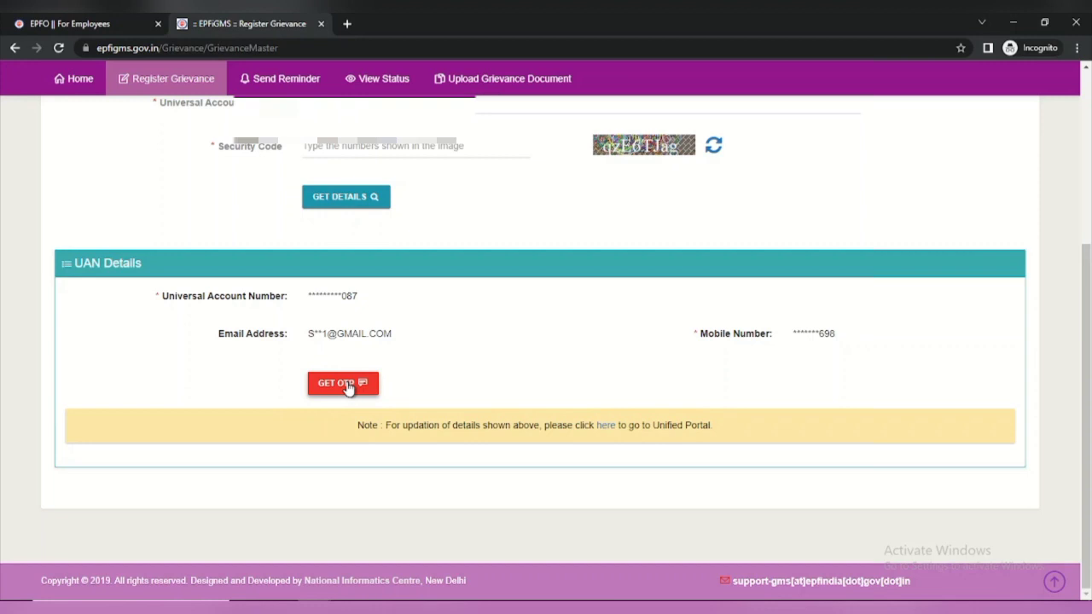
left_click(346, 385)
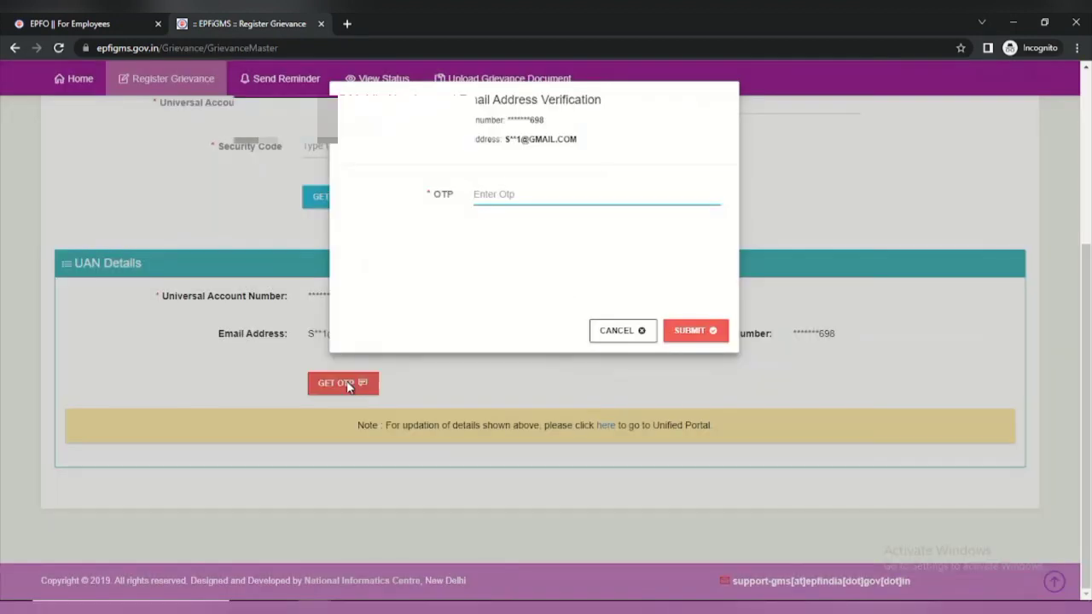
type("••")
left_click(690, 331)
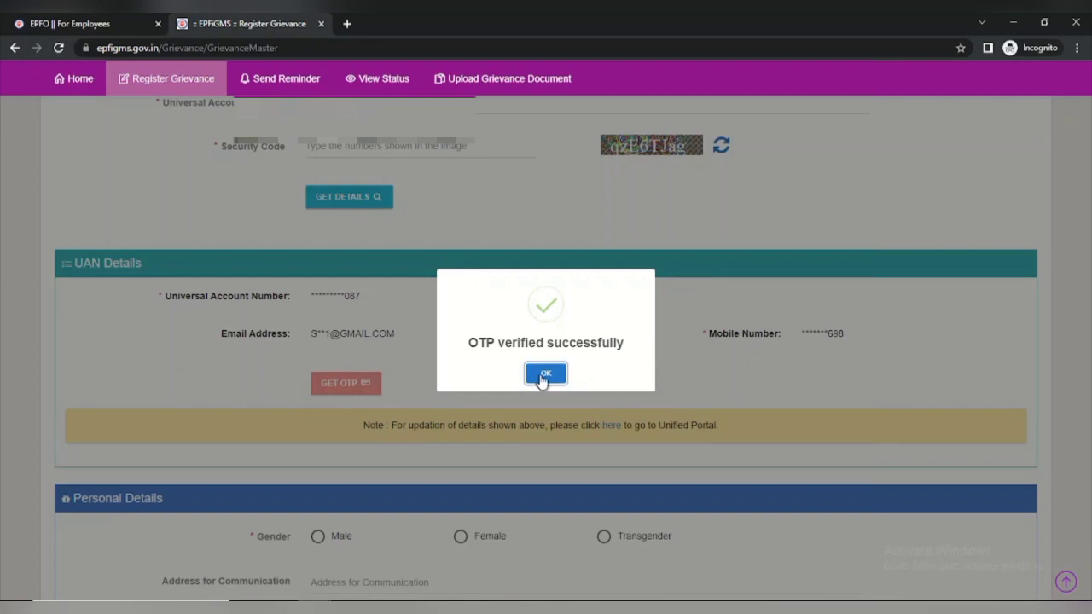
Dismiss the OTP confirmation, set gender to Male and fill the communication address fields
left_click(547, 375)
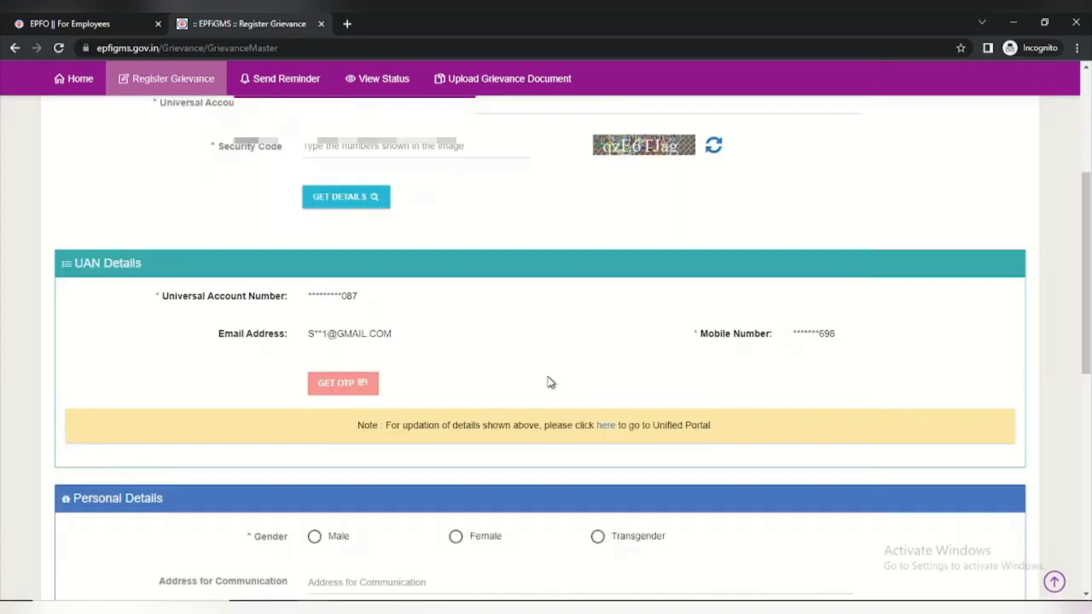
scroll(550, 383, "down", 5)
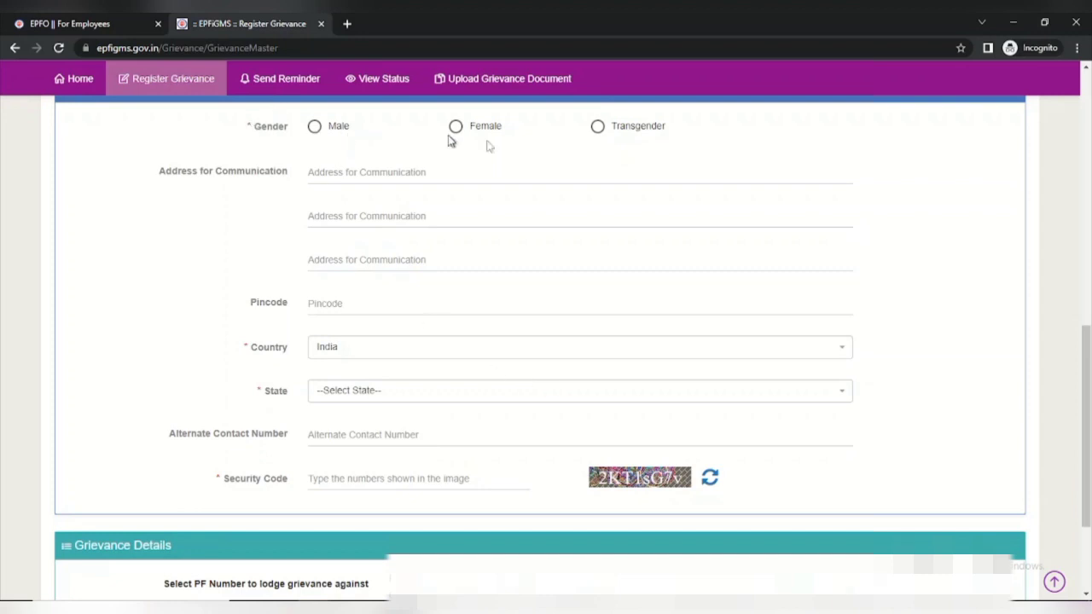
left_click(314, 128)
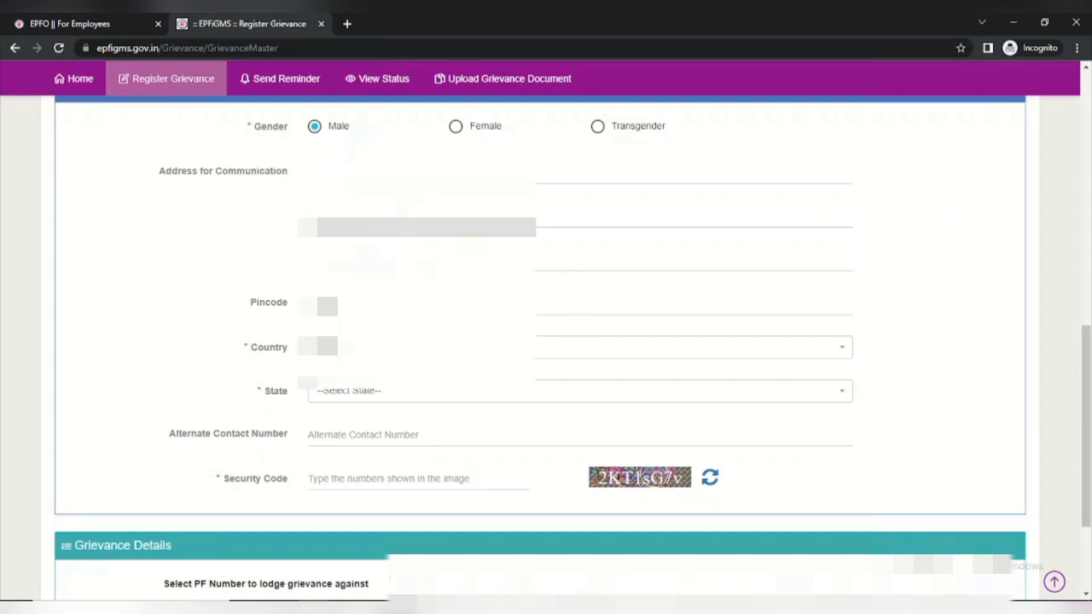
left_click(580, 176)
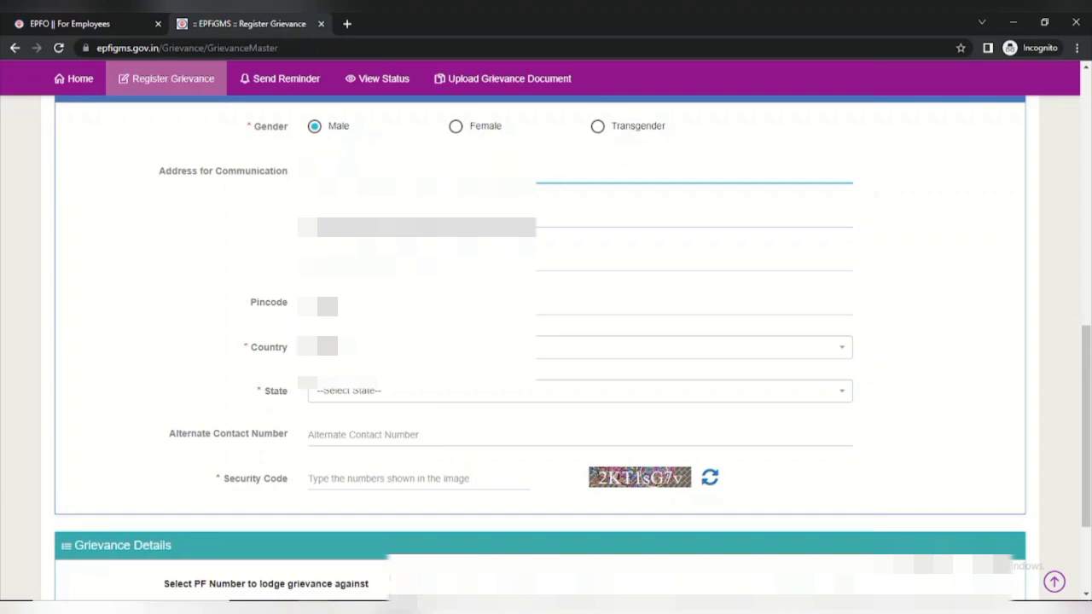
key("Tab")
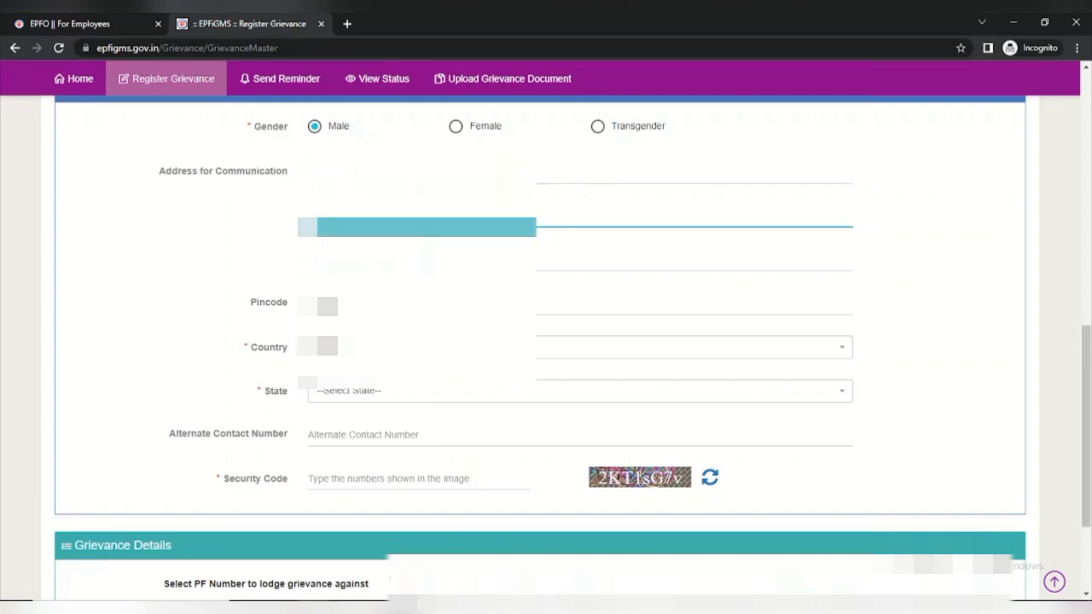
key("Tab")
key("Tab")
key("BackSpace")
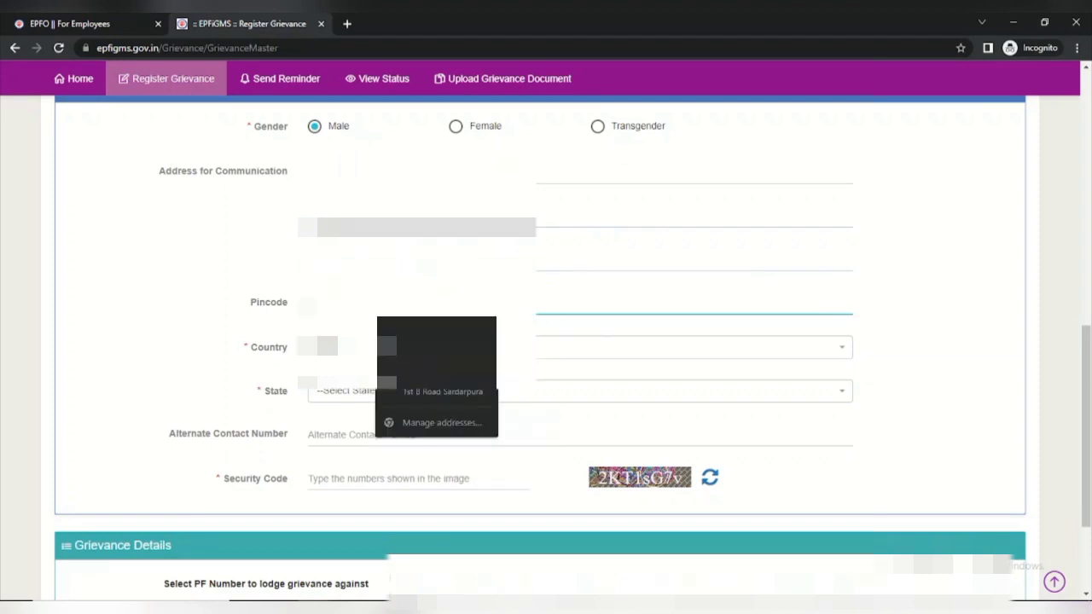
key("Tab")
key("Tab")
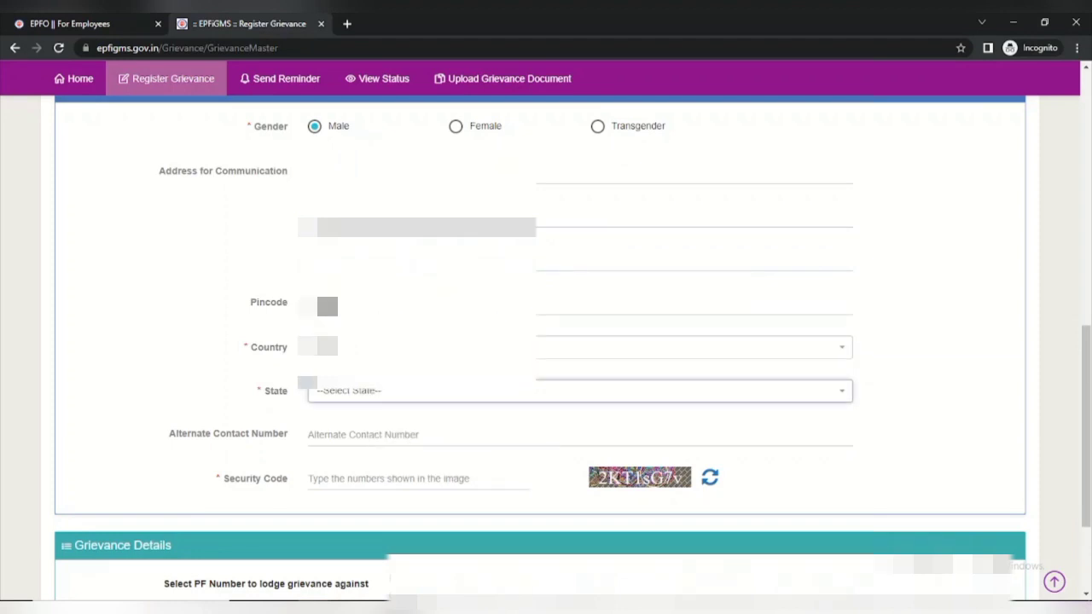
Choose Rajasthan as the State and enter the captcha security code
scroll(546, 349, "down", 1)
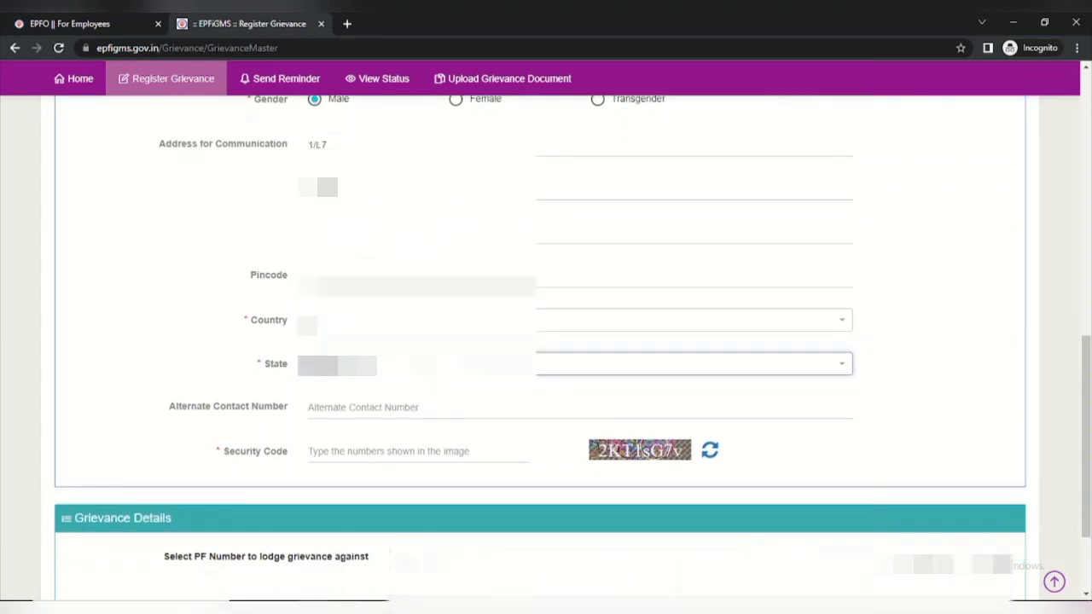
left_click(423, 367)
scroll(404, 445, "down", 2)
scroll(404, 444, "down", 5)
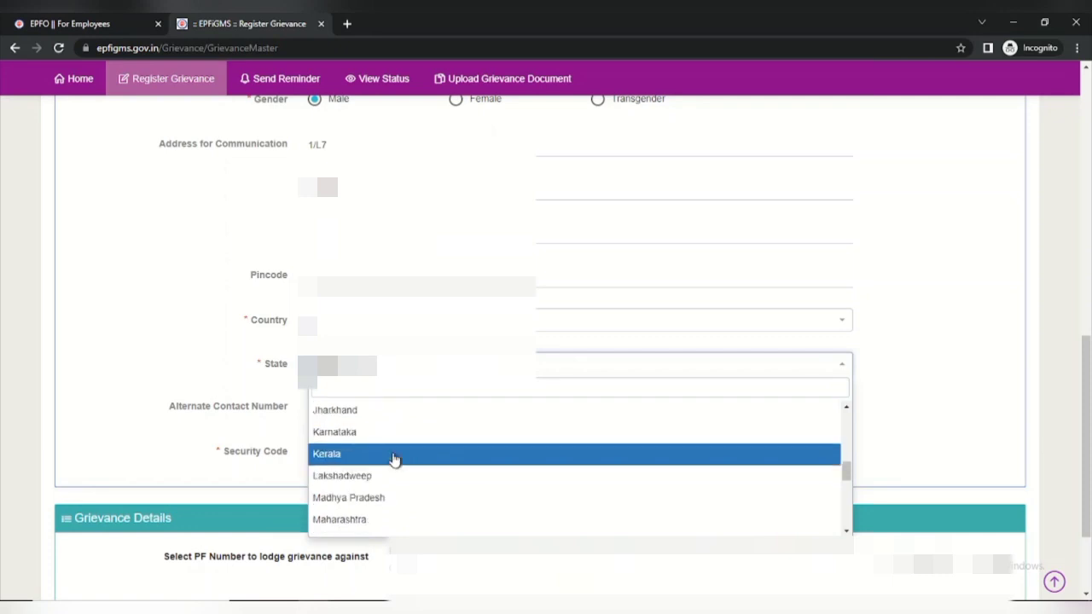
scroll(388, 459, "down", 2)
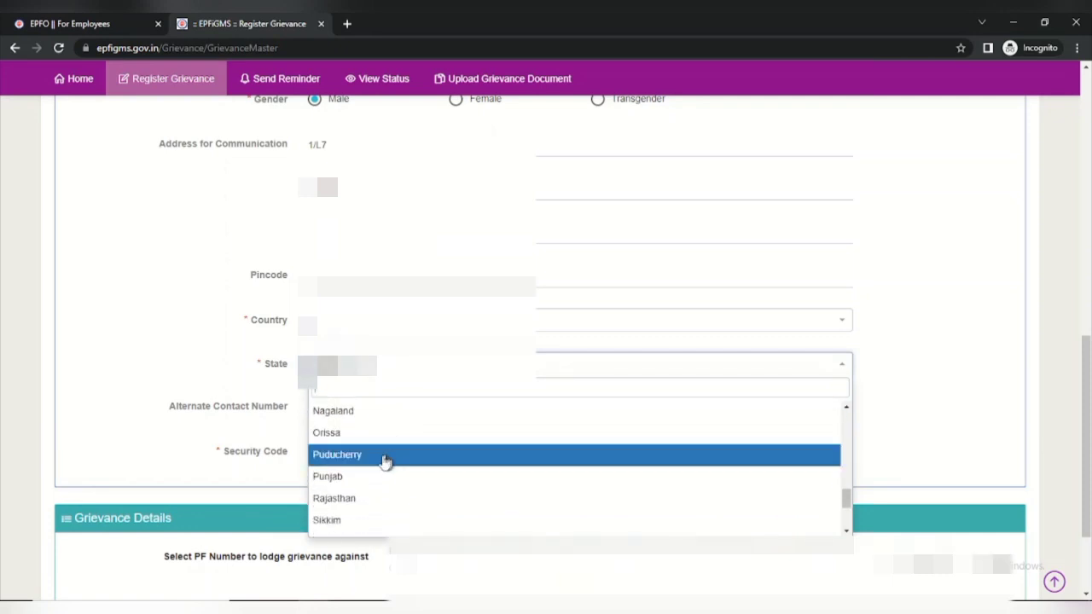
left_click(341, 502)
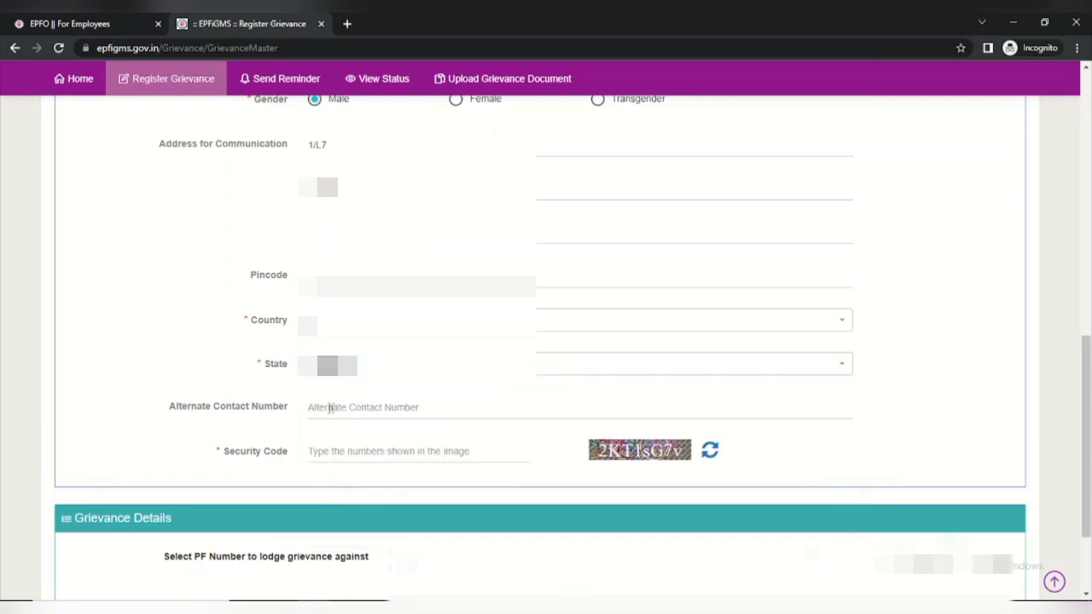
left_click(337, 454)
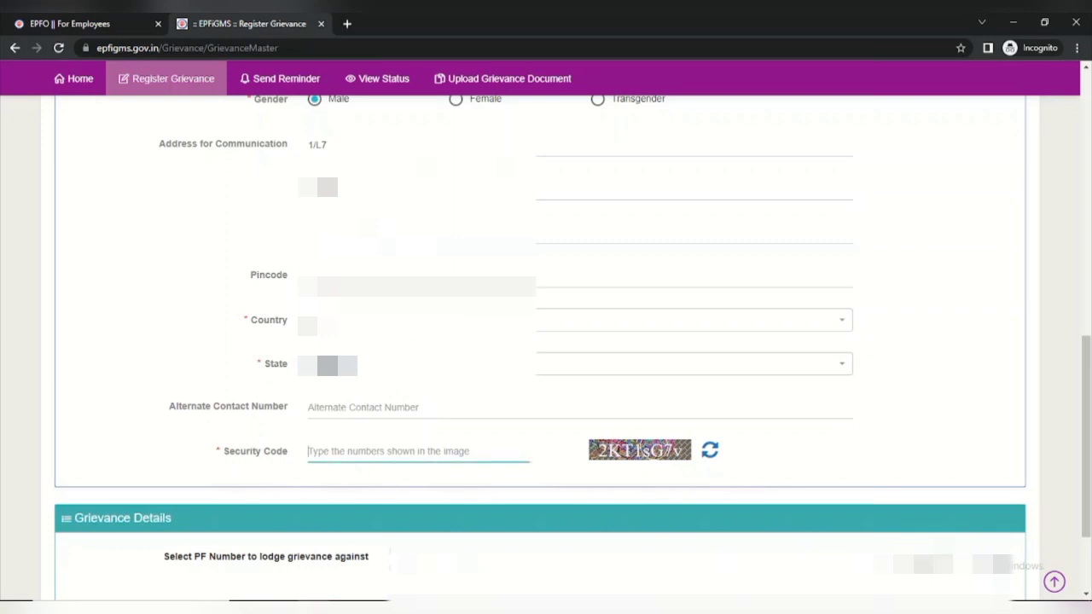
type("2KT1")
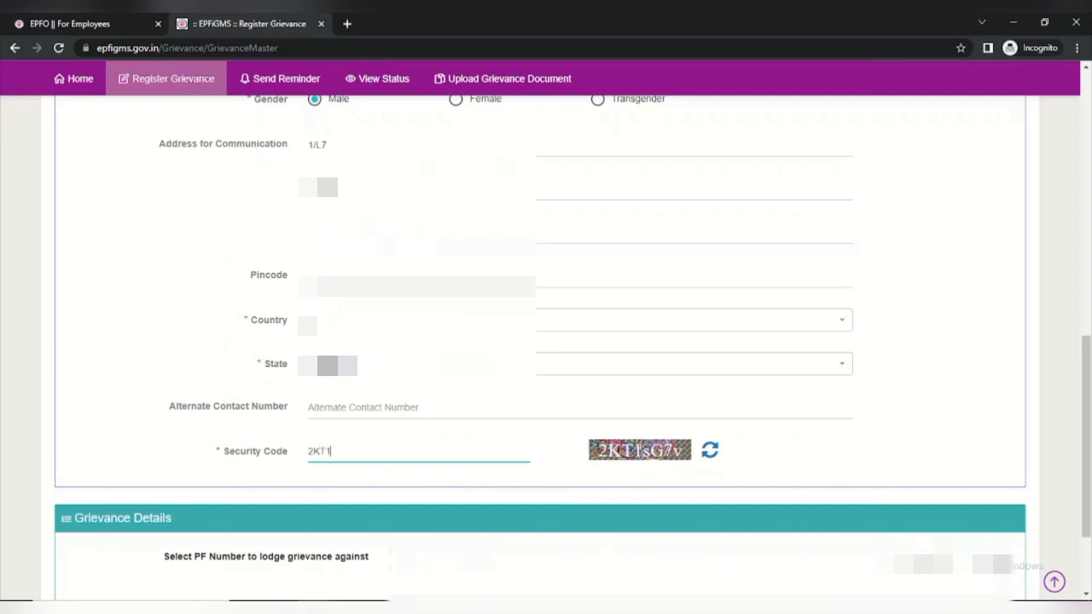
type("sG7v")
Open a grievance entry for the PF number, marked P.F. Office with the Passbook related issues category
left_click(475, 553)
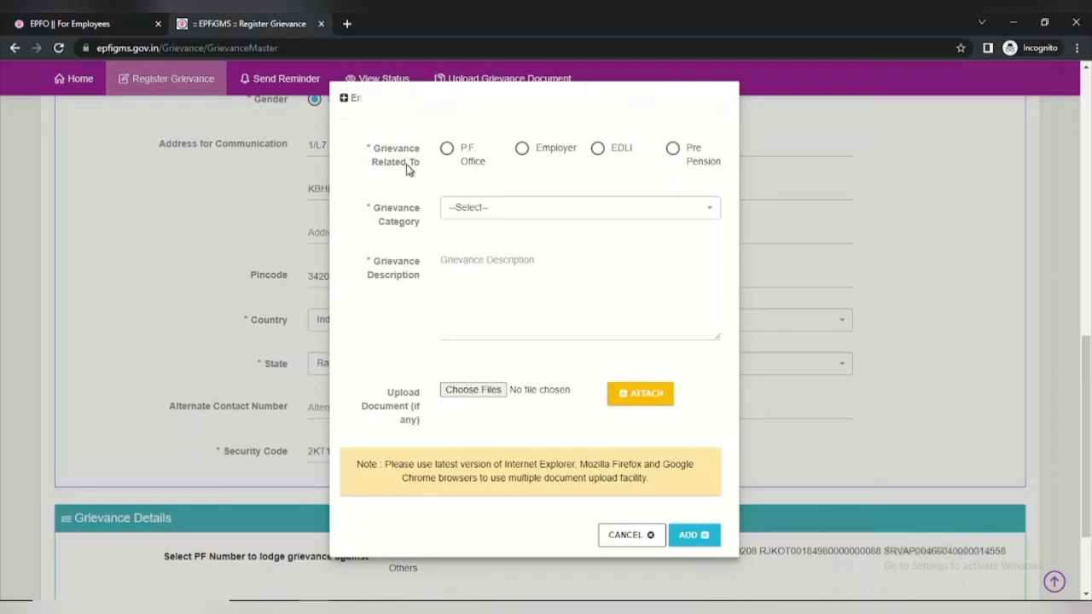
left_click(447, 150)
left_click(614, 213)
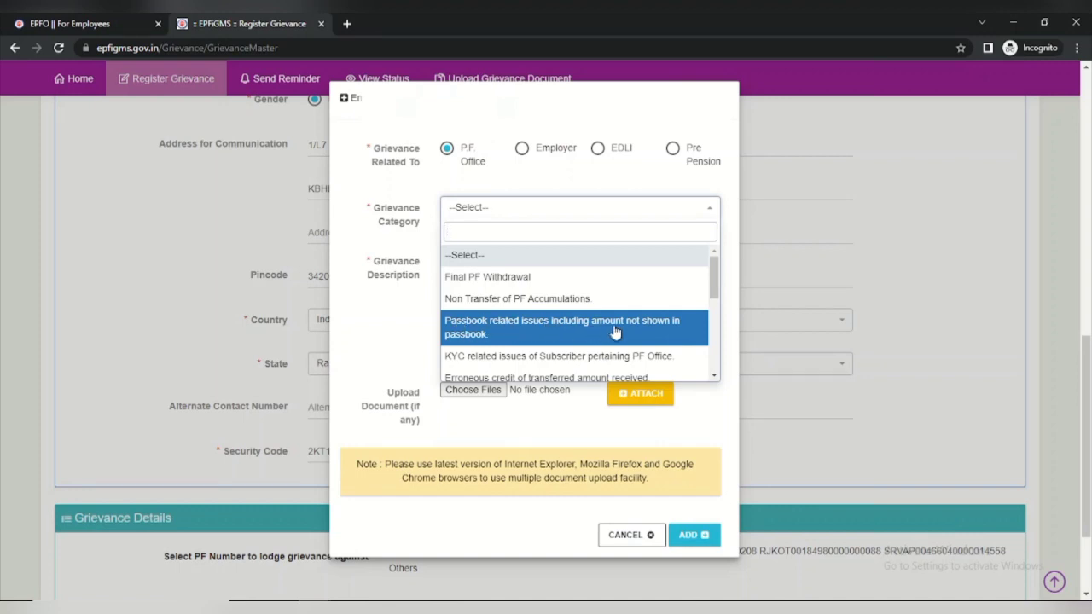
left_click(525, 334)
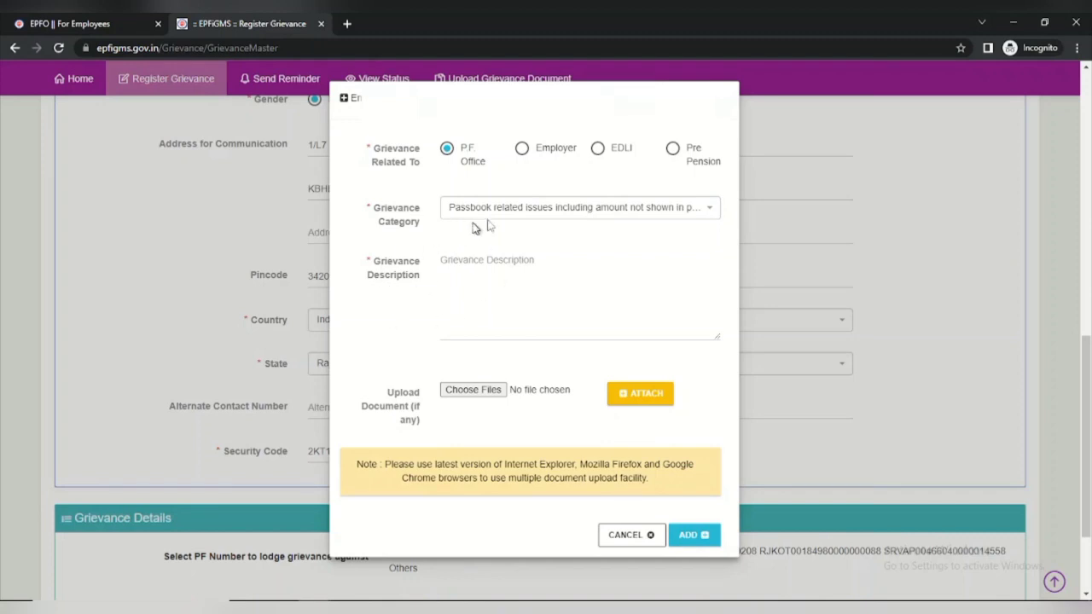
Describe the grievance: previous company amount not showing in passbook despite applying for transfer
left_click(465, 279)
type("Sir")
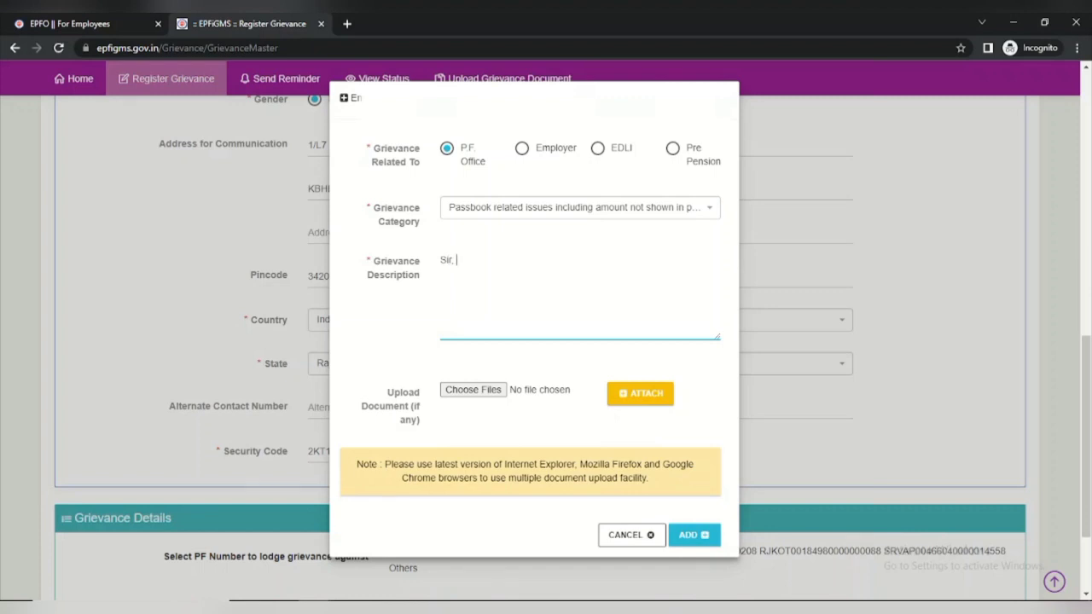
type(", in passbook previous compan")
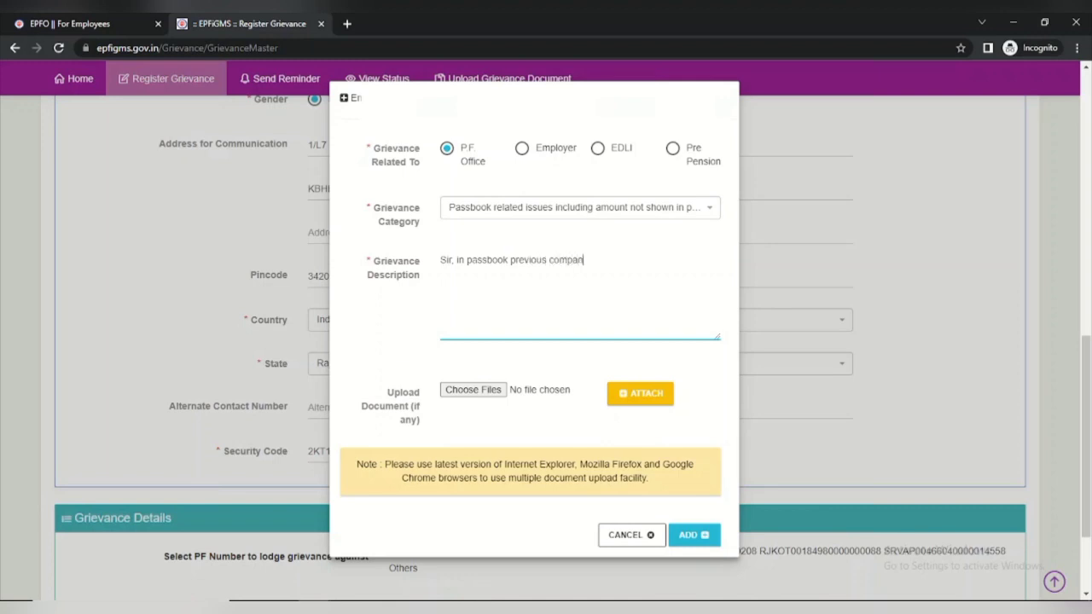
type("y amount not showing")
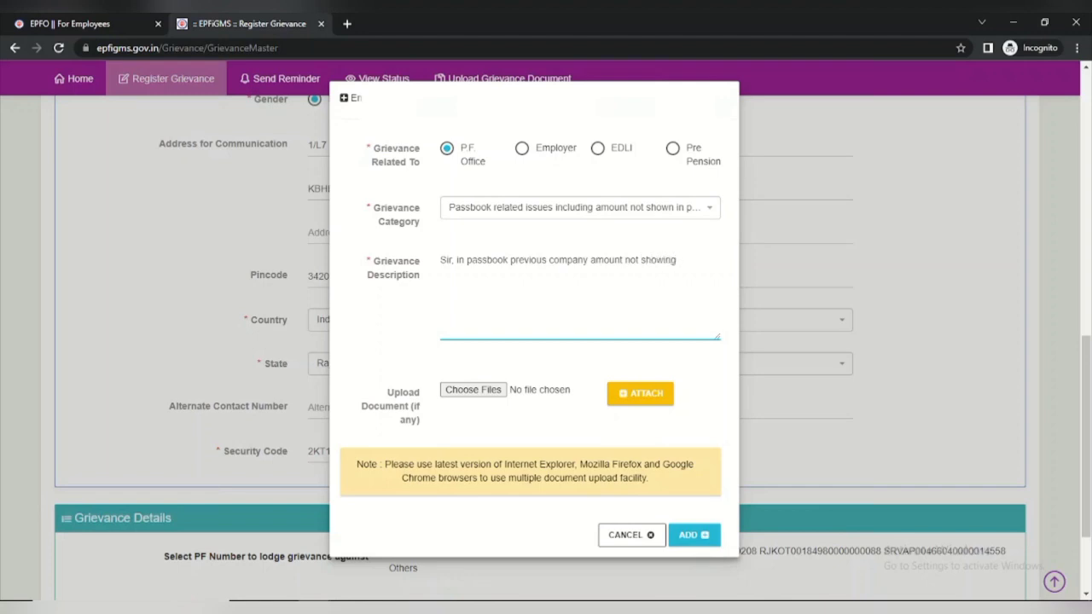
type(" as I have already applied")
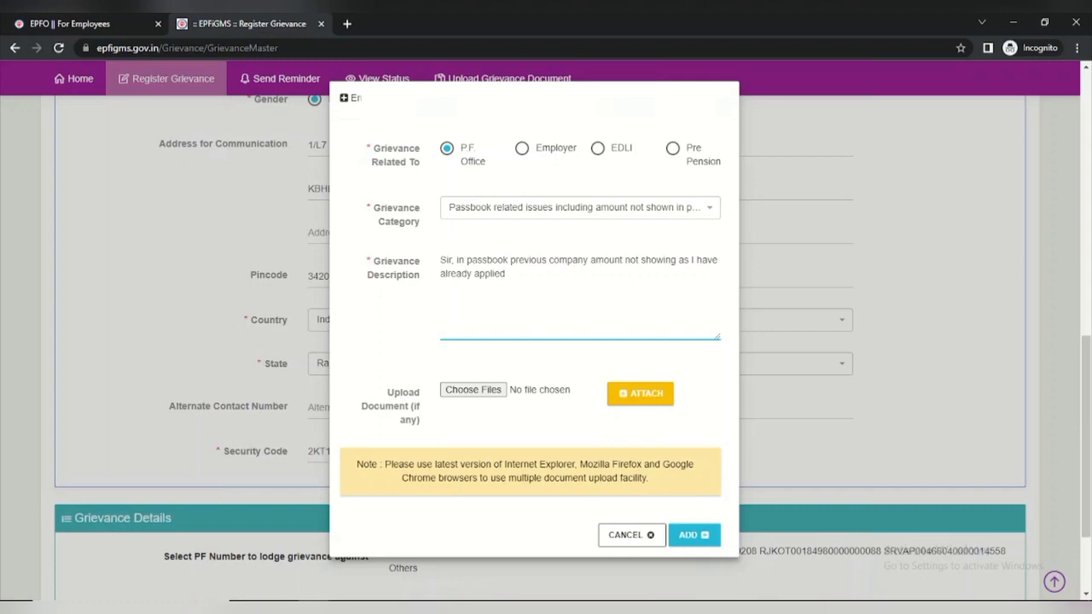
type(" for transfer")
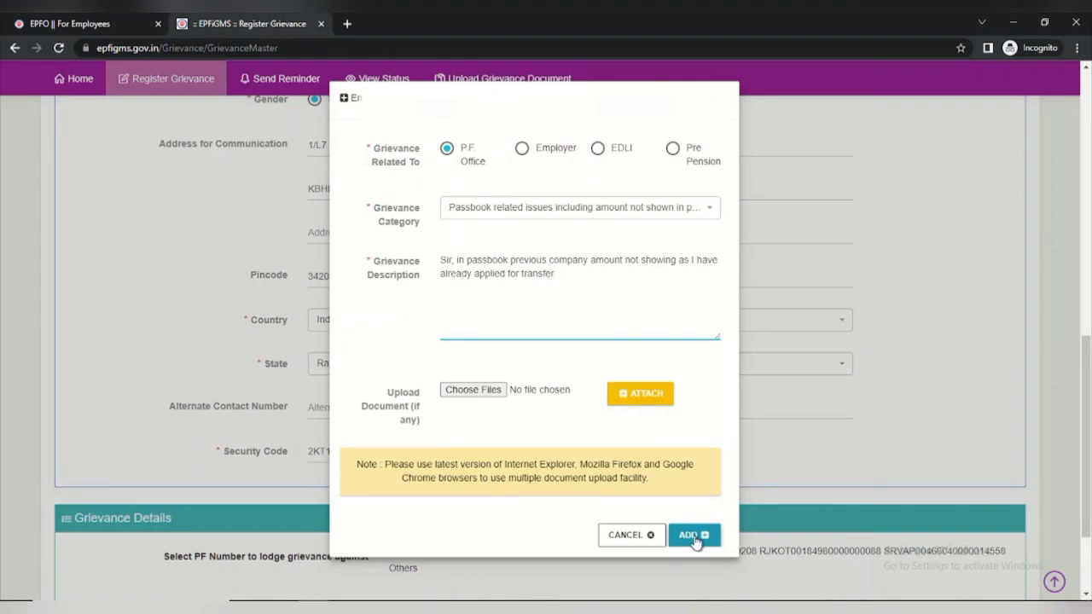
Finish the description, add the entry to the Grievance Details table, then go to View Status
type(".")
left_click(697, 536)
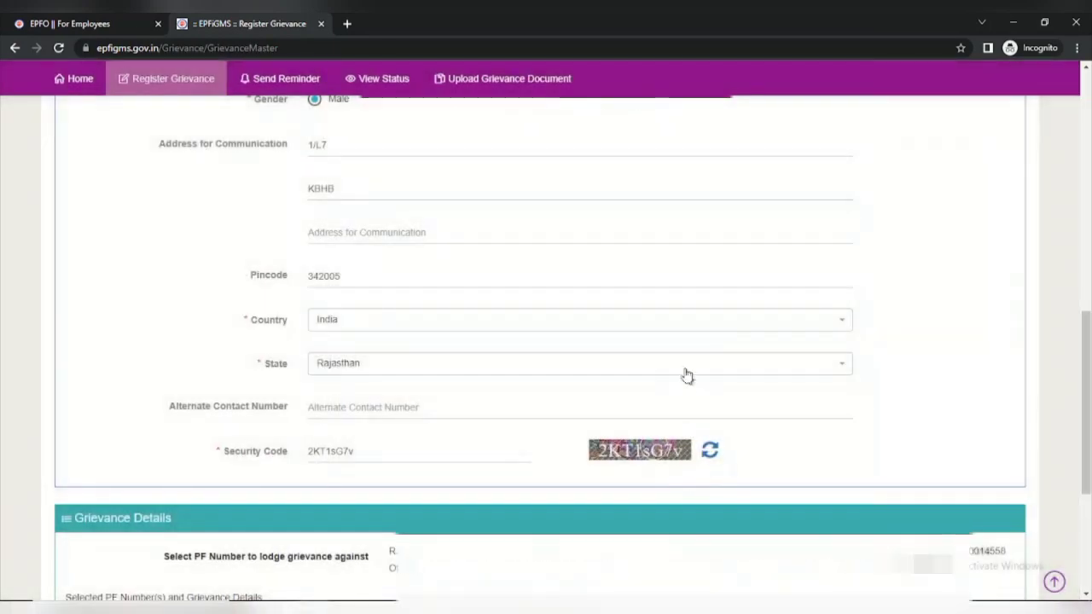
scroll(688, 370, "down", 3)
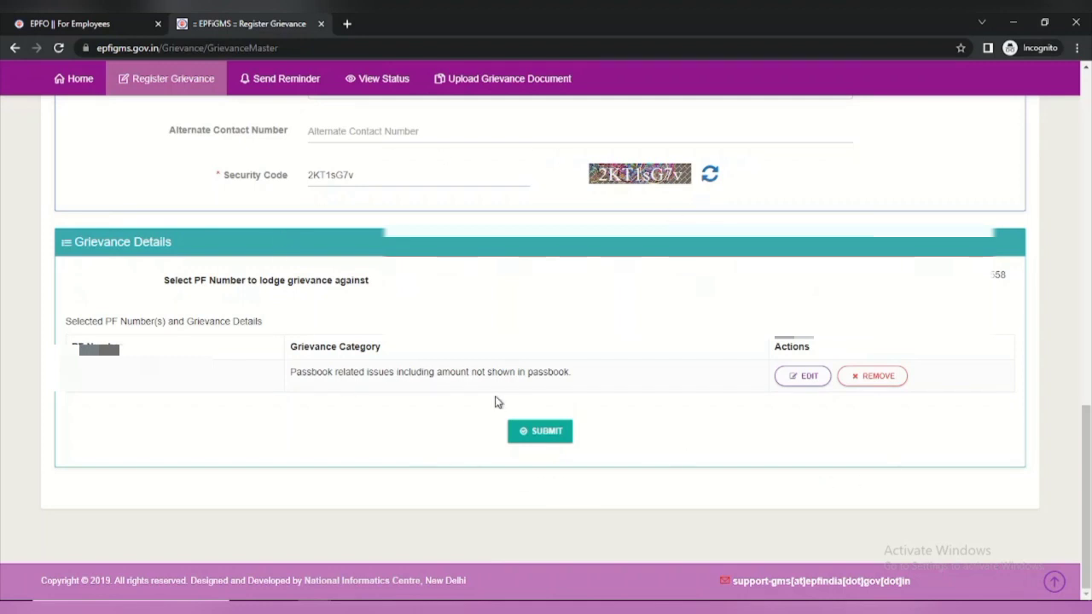
left_click(395, 84)
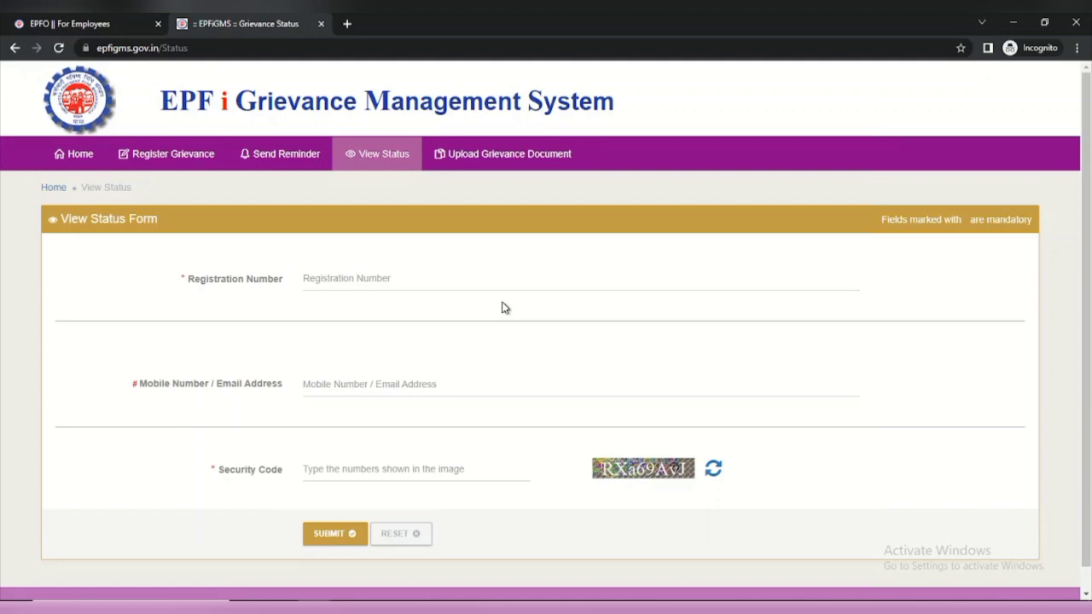
Visit the Send Reminder form, then the Upload Grievance Document page
left_click(288, 156)
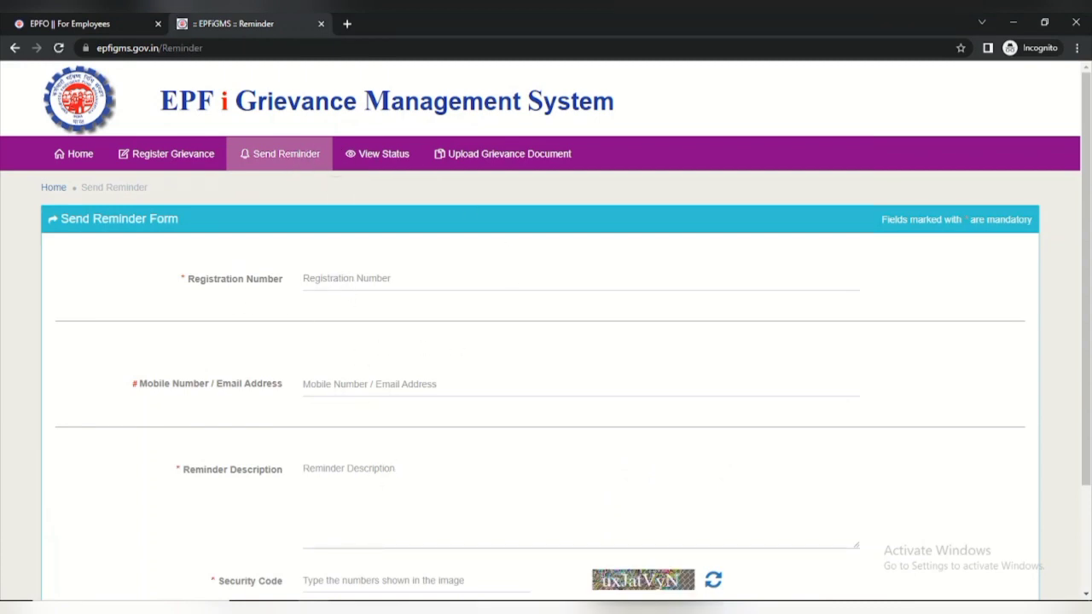
scroll(398, 529, "down", 3)
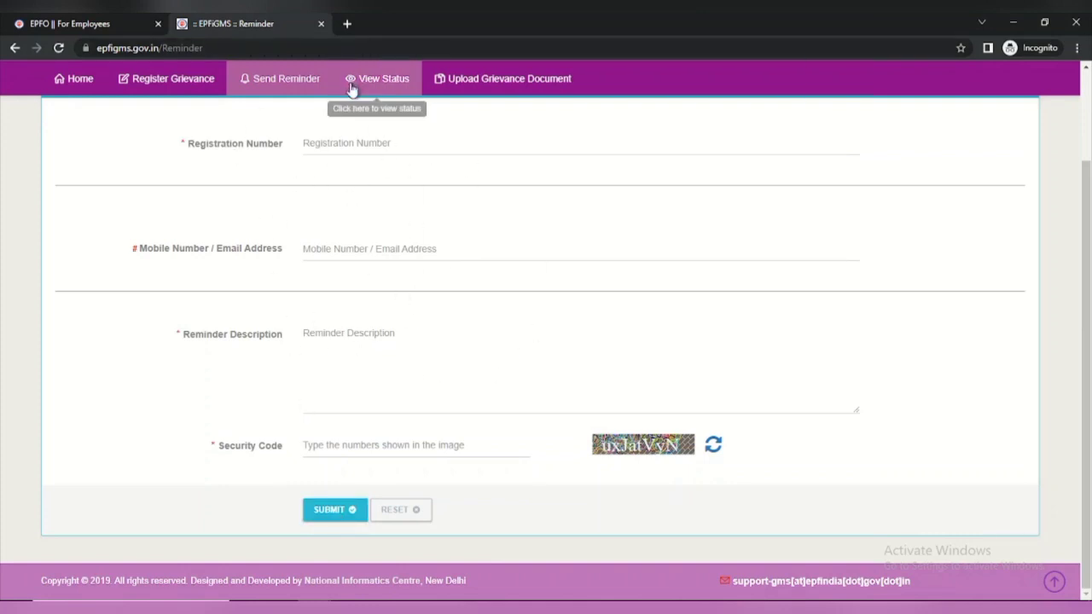
left_click(517, 82)
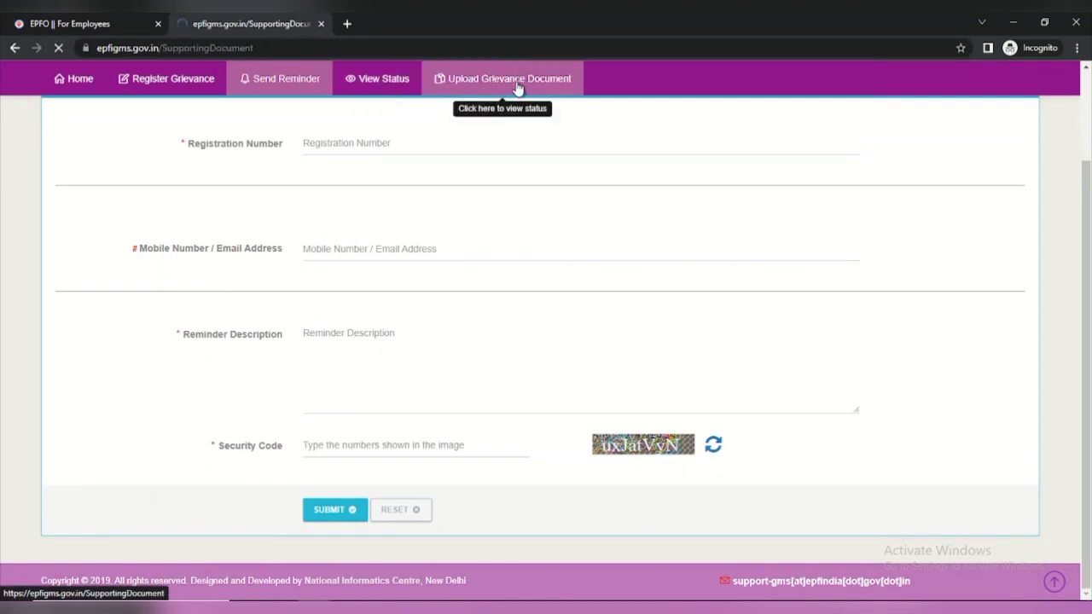